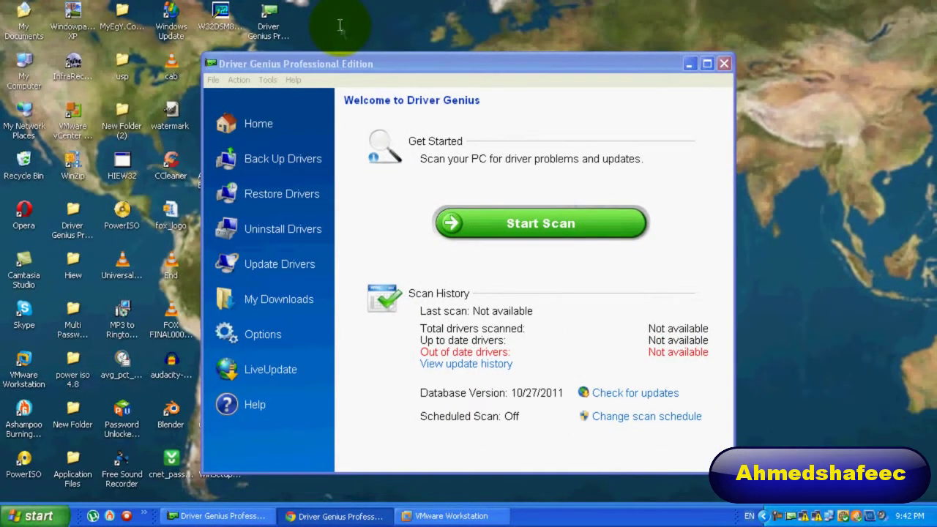
Switch to the browser and examine the YouTube video's description for the MediaFire download link and the archive password.
key("alt+Tab")
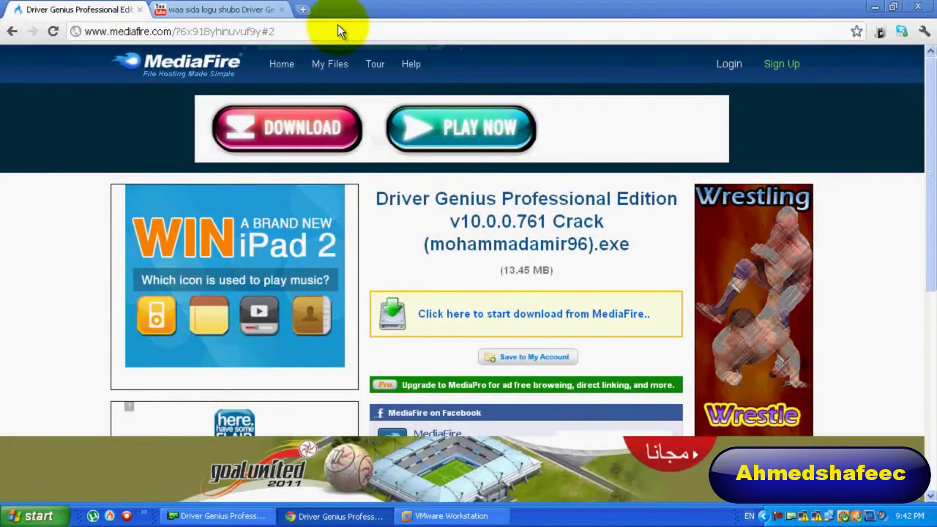
left_click(219, 10)
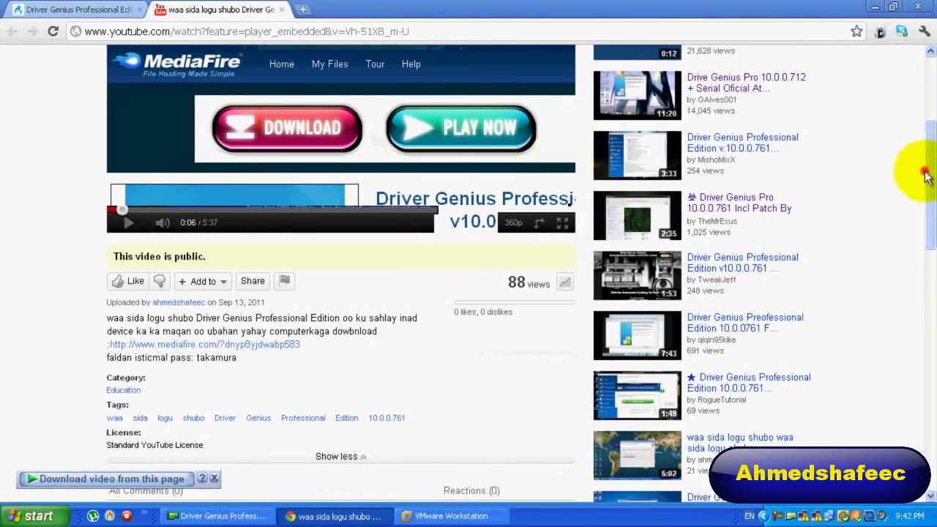
scroll(923, 161, "up", 1)
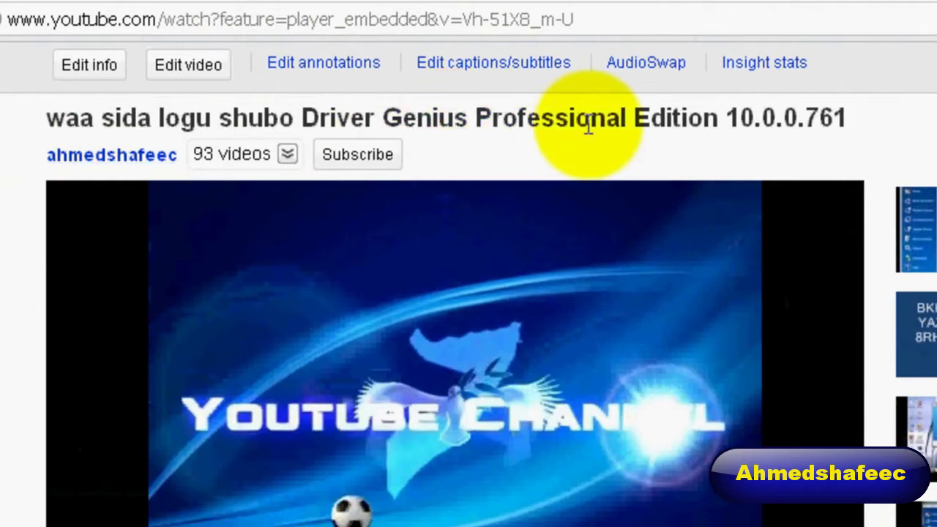
scroll(66, 501, "down", 5)
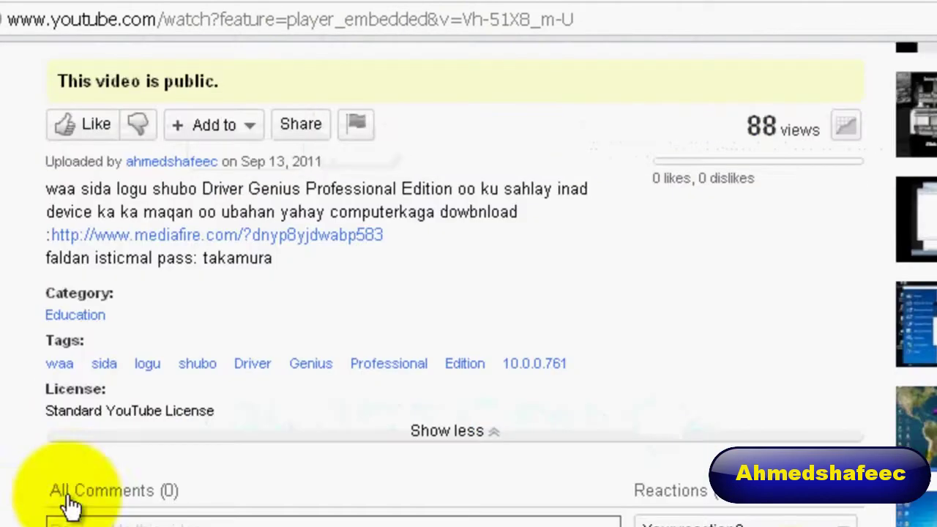
scroll(565, 414, "down", 2)
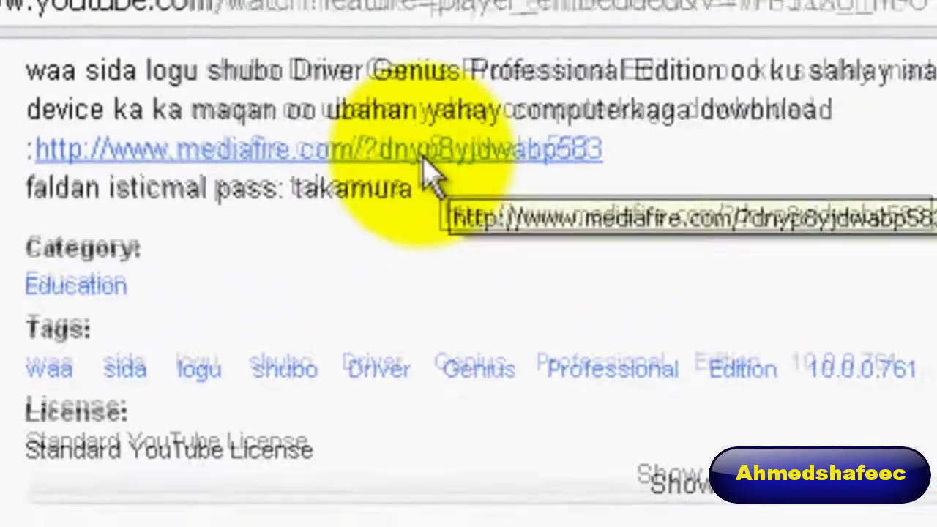
left_click(304, 194)
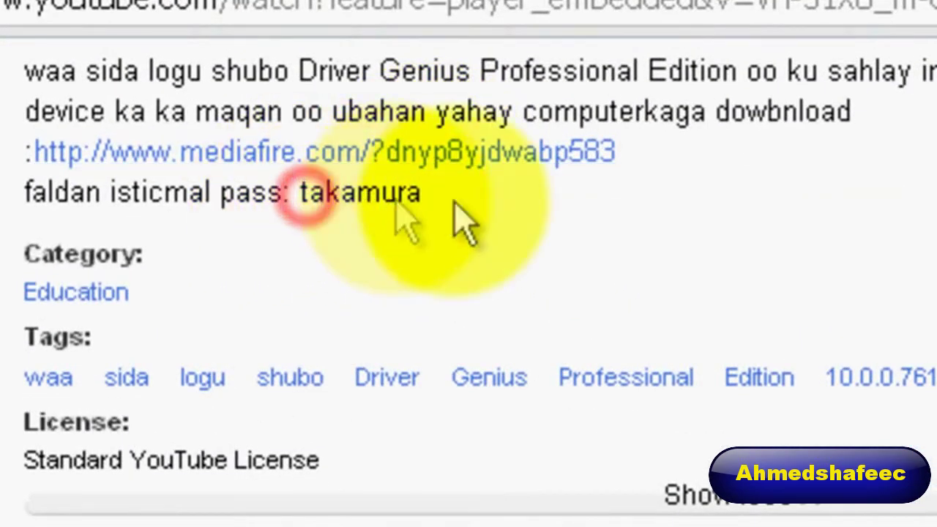
left_click_drag(304, 194, 454, 206)
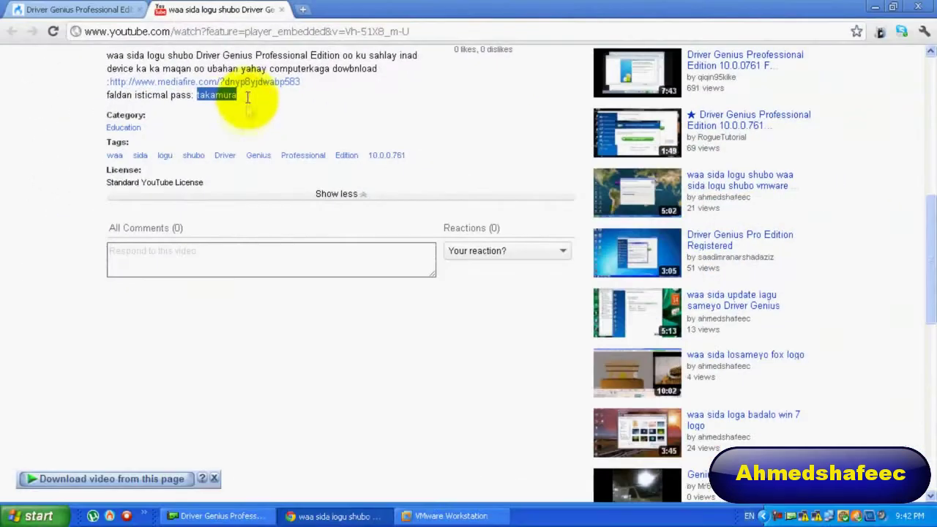
right_click(447, 223)
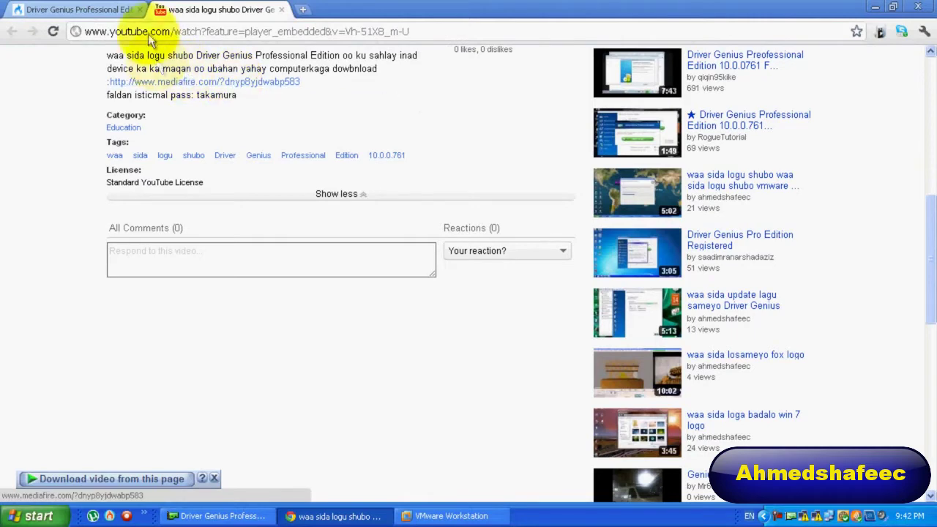
left_click(877, 8)
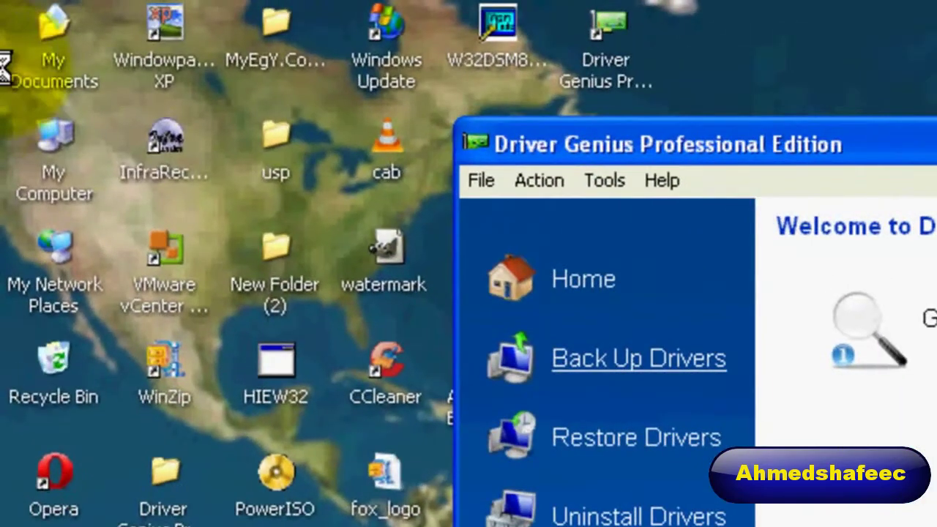
Open Device Manager from the computer's hardware system properties.
double_click(49, 135)
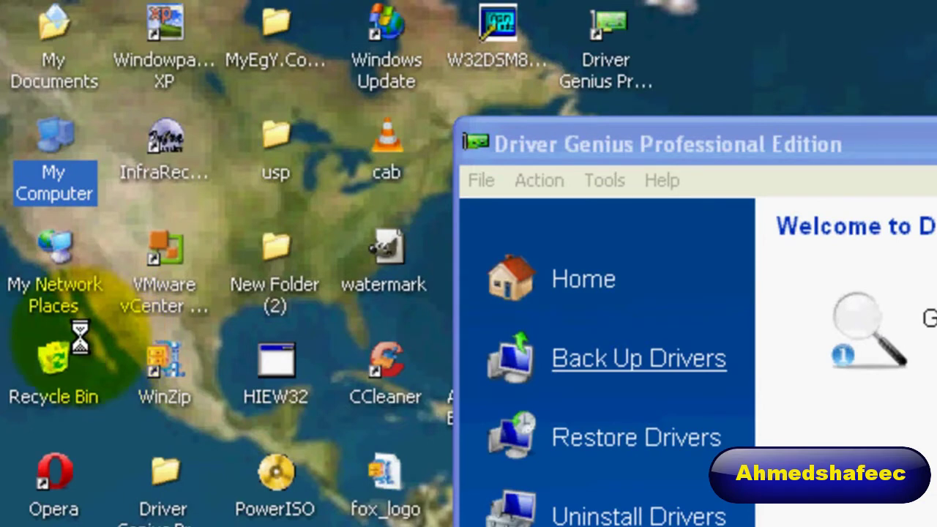
right_click(56, 209)
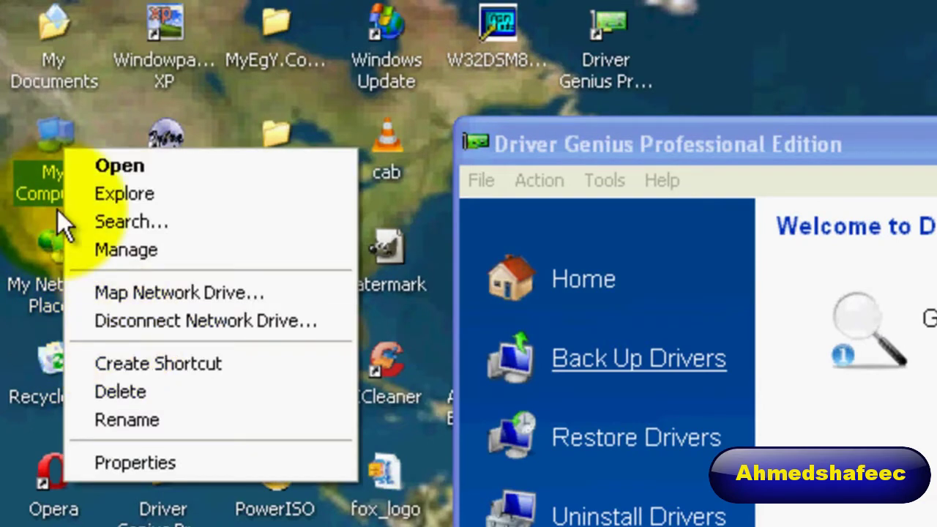
left_click(197, 468)
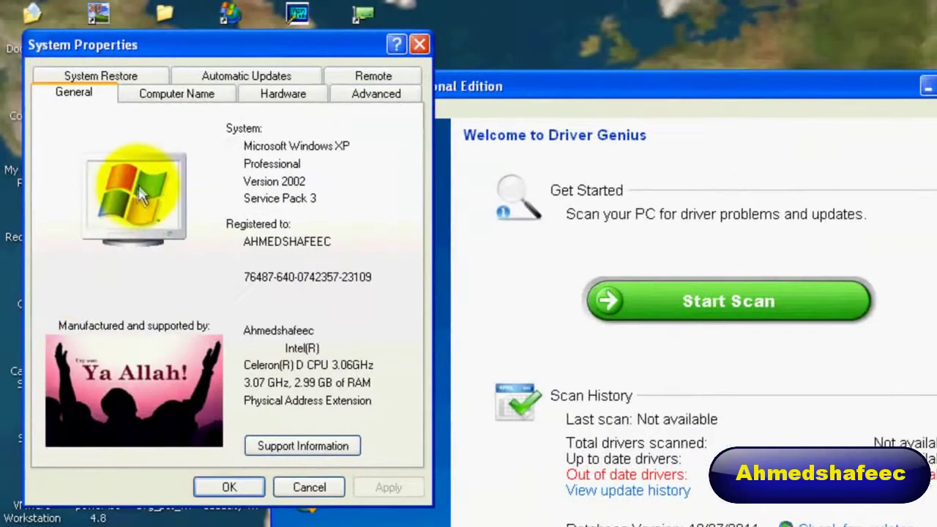
left_click(274, 98)
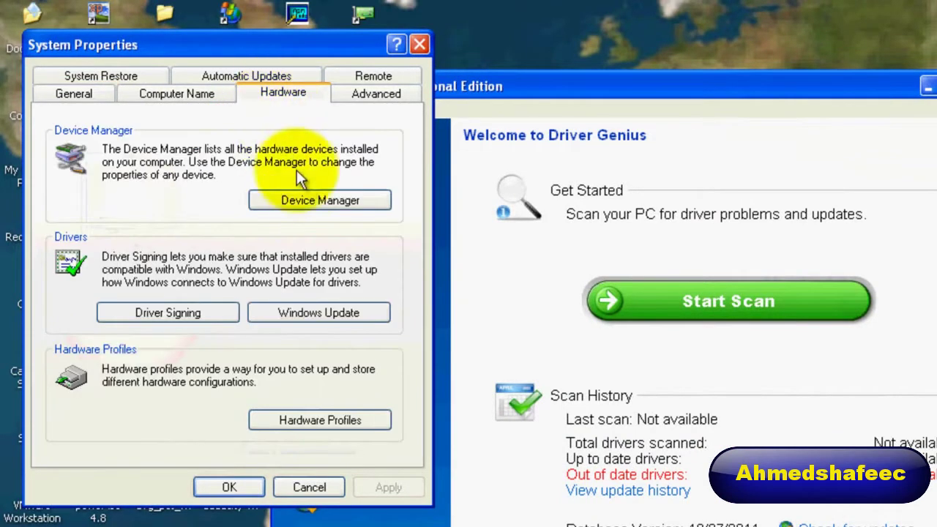
left_click(322, 208)
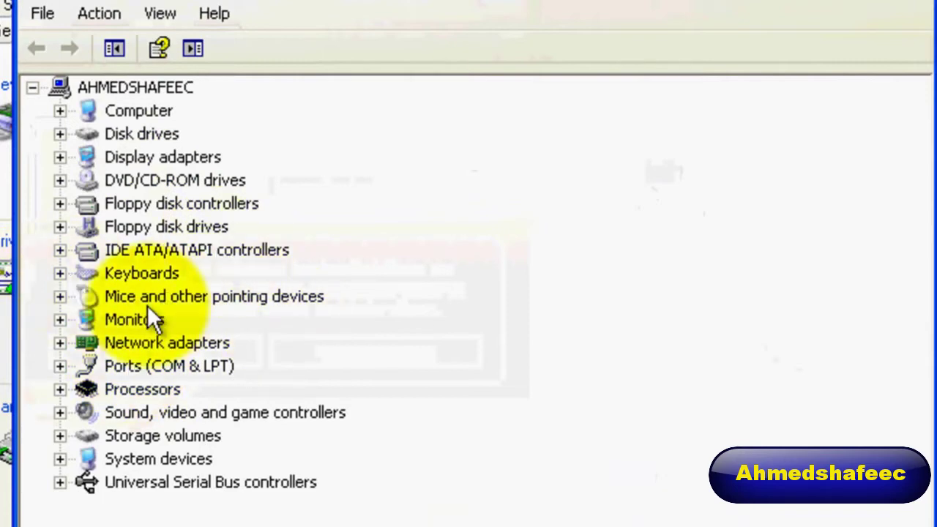
Examine the devices under Monitors, Network adapters and Display adapters, and close Device Manager and System Properties.
left_click(61, 320)
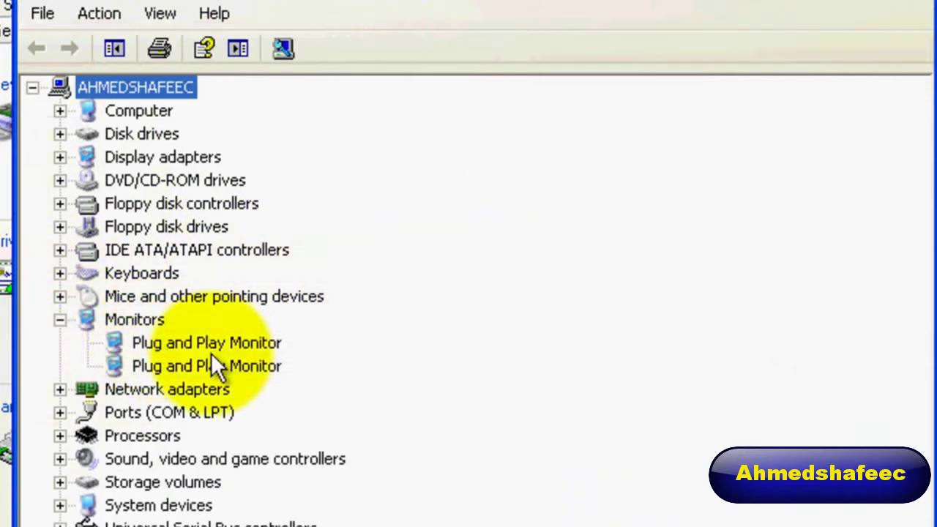
left_click(61, 390)
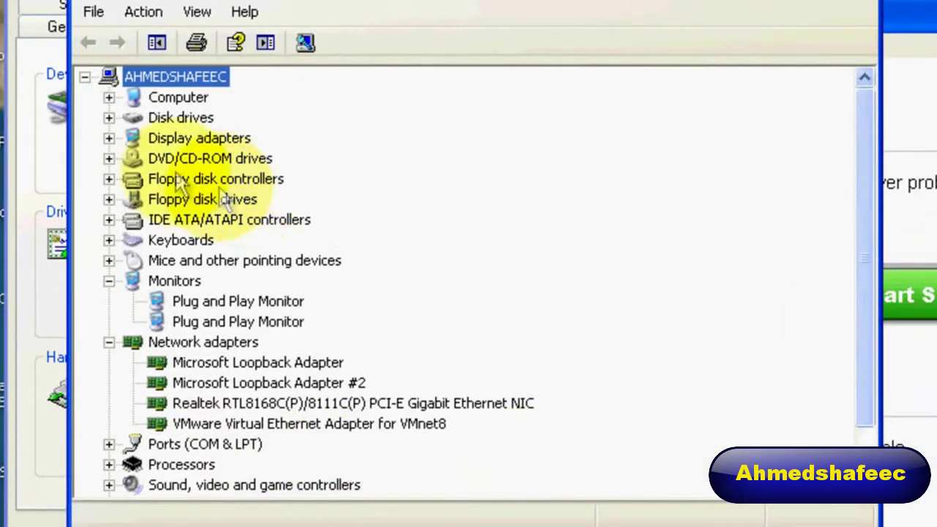
left_click(109, 138)
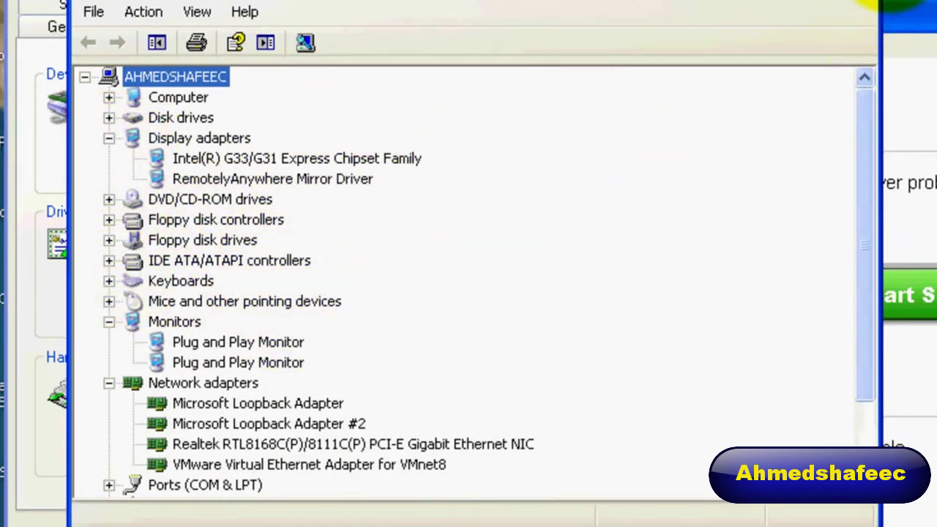
left_click(864, 2)
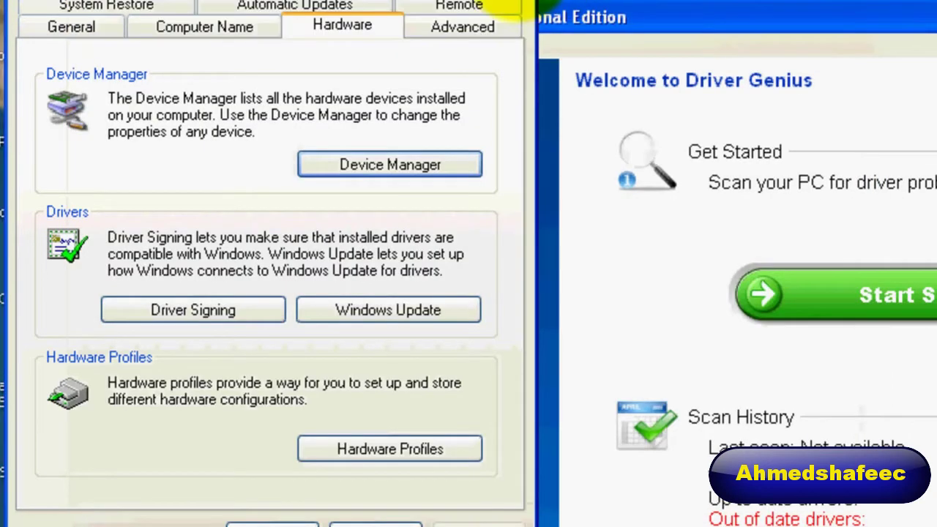
key("Escape")
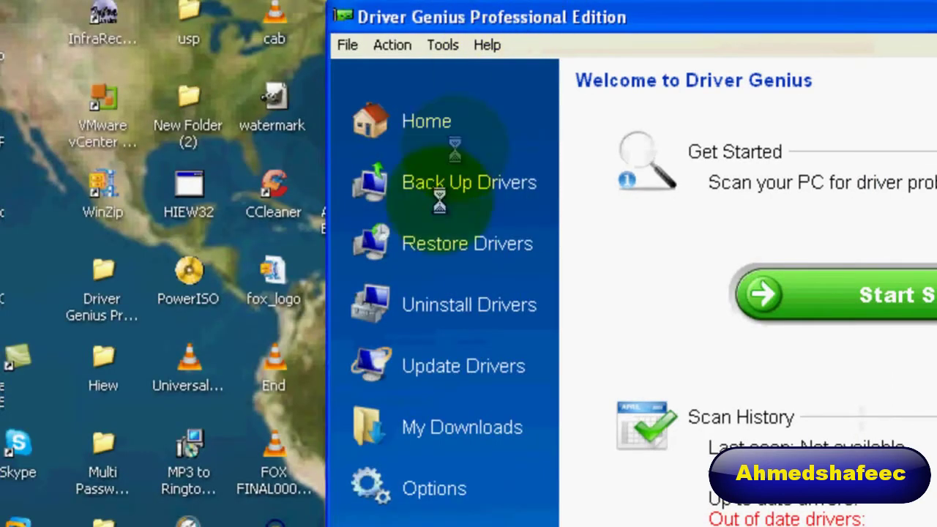
Scan for drivers to back up and accept both Currently Used Drivers and Original Windows Drivers.
left_click(464, 202)
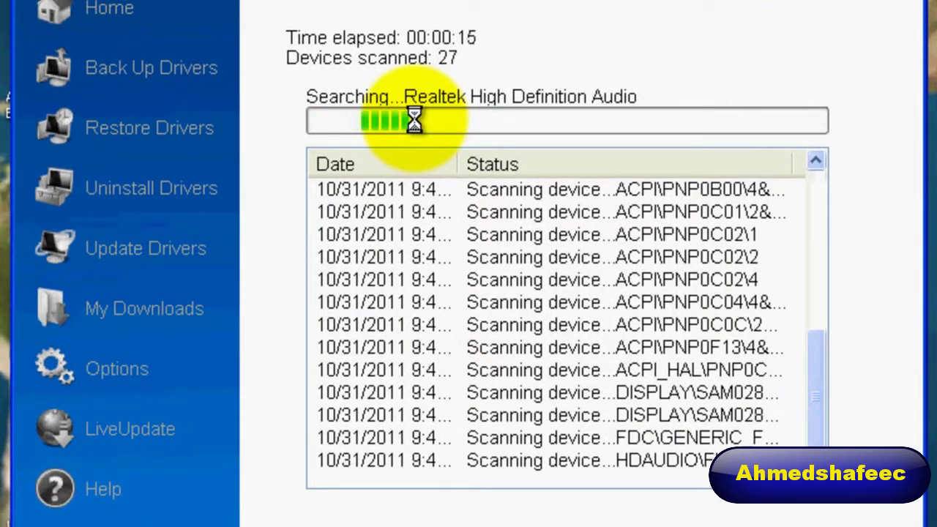
left_click(767, 35)
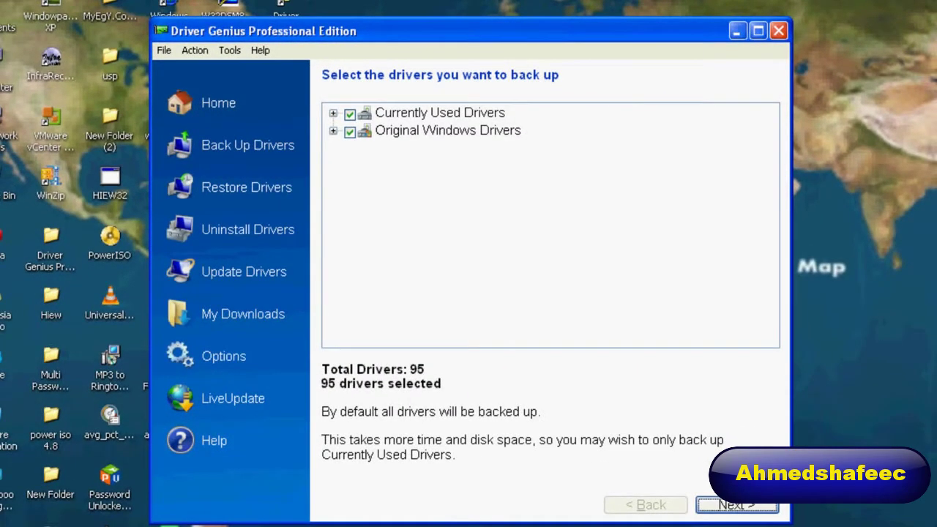
left_click(735, 506)
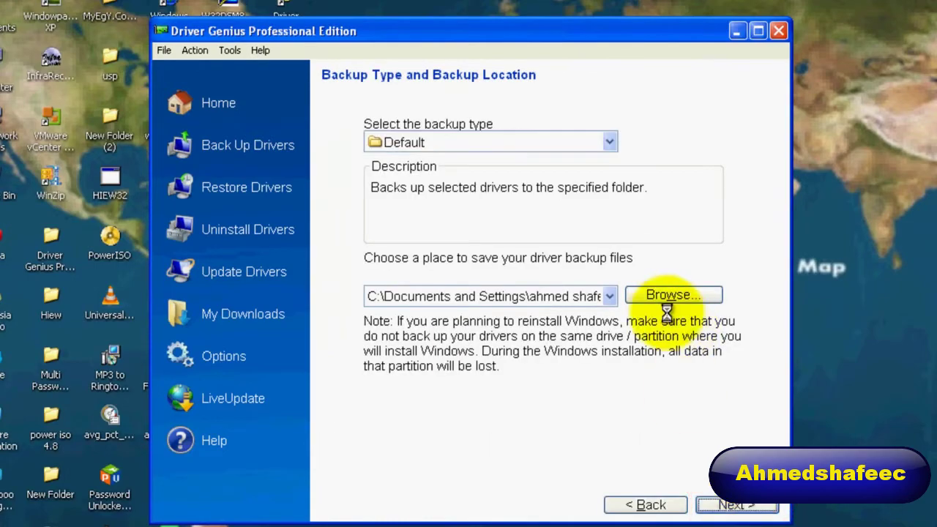
Choose the Desktop as the folder for saving the driver backup files.
left_click(662, 301)
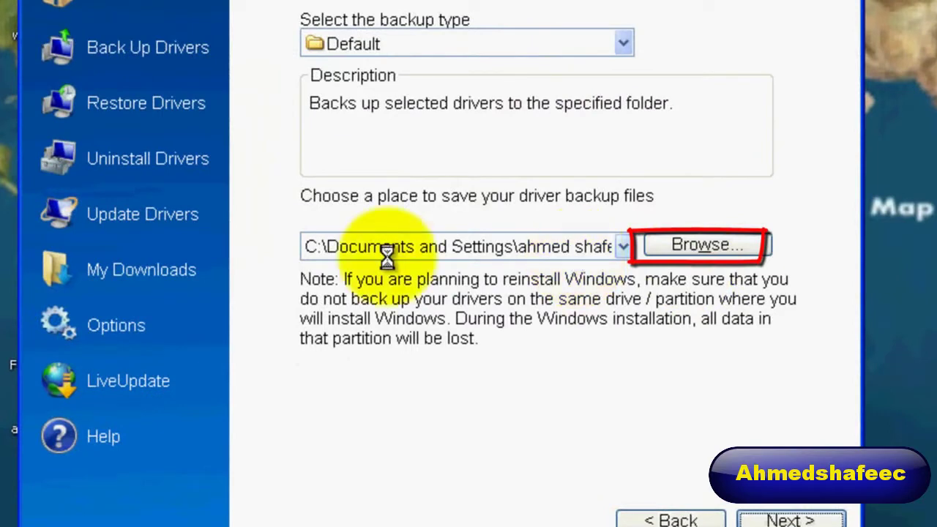
left_click(668, 244)
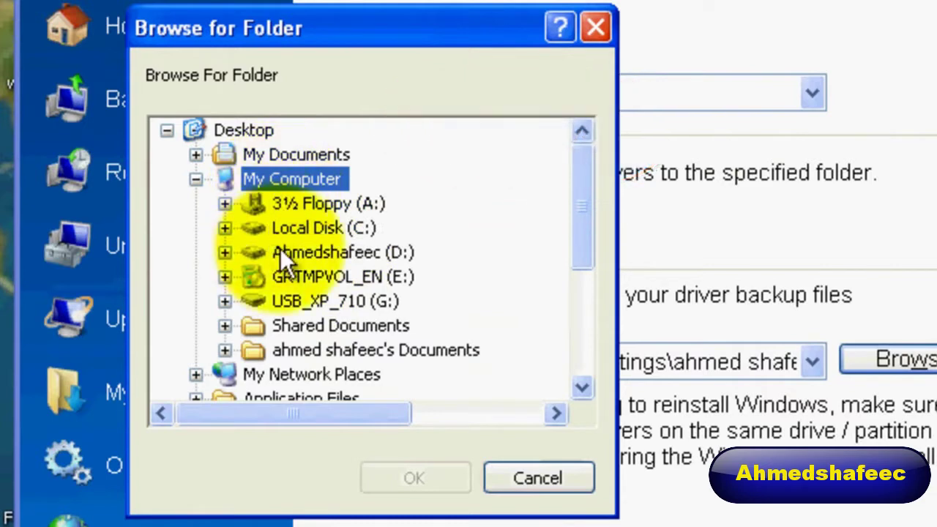
left_click(411, 257)
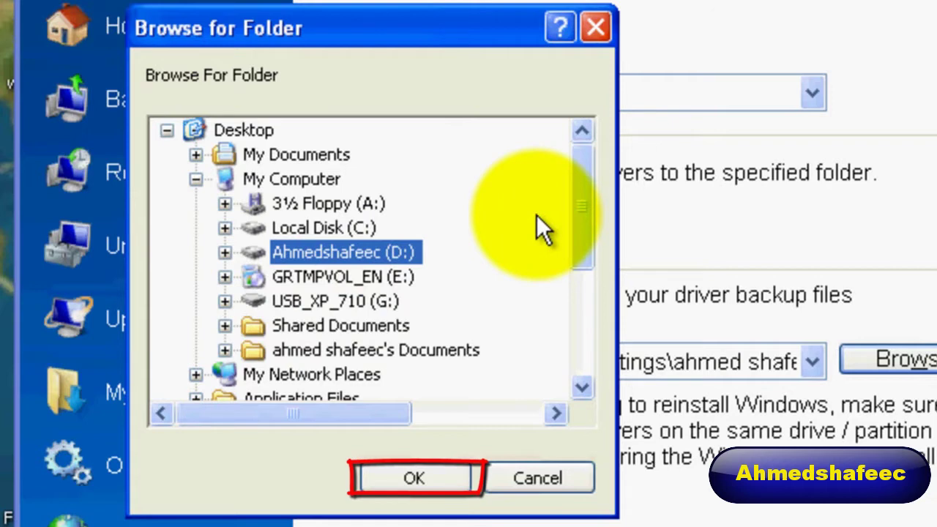
left_click(254, 128)
left_click(435, 468)
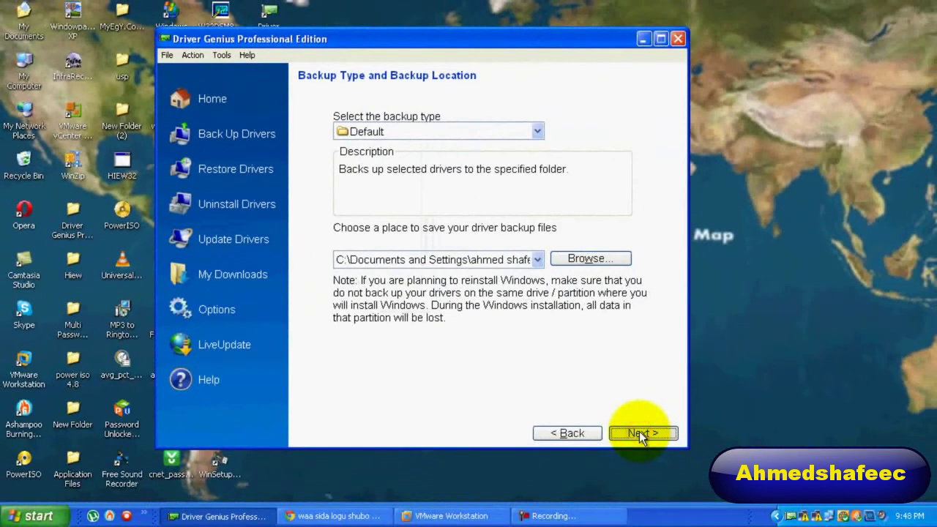
Run the driver backup with the Default backup type, finish the task and minimize the program window.
left_click(641, 434)
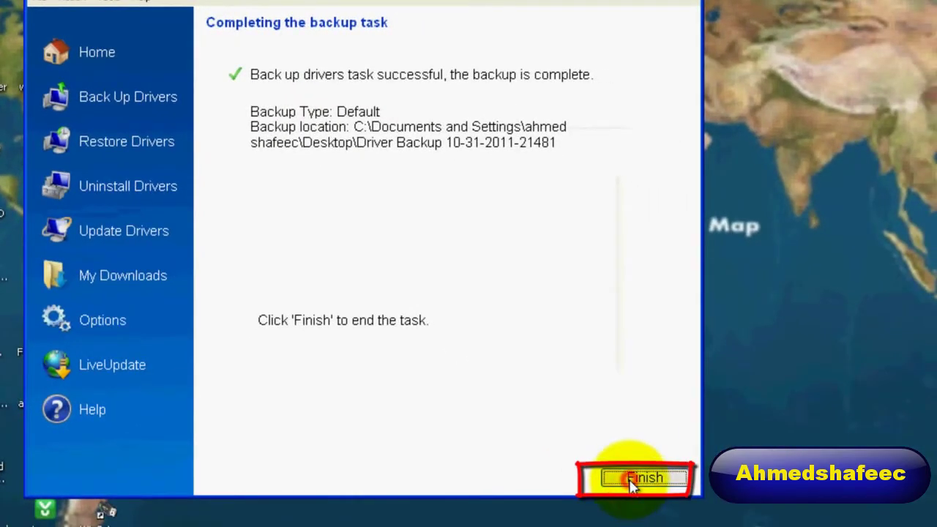
left_click(632, 480)
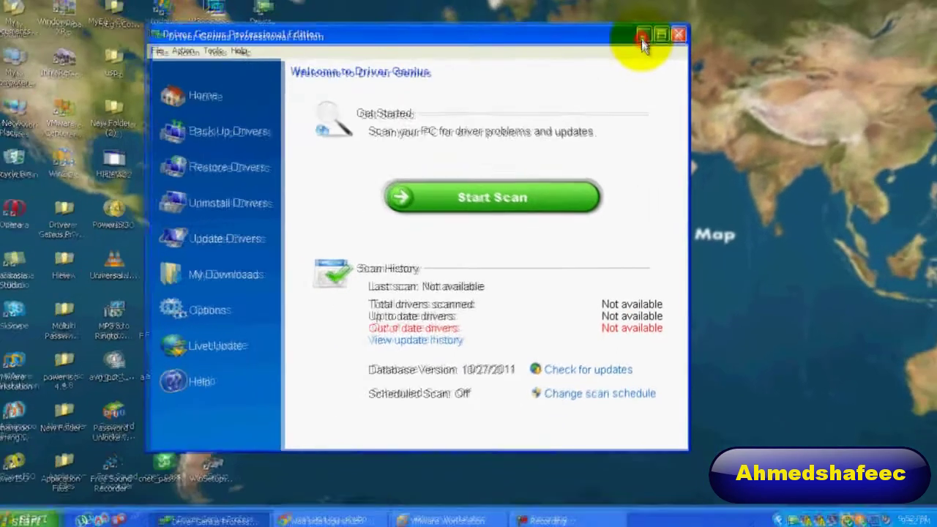
left_click(641, 37)
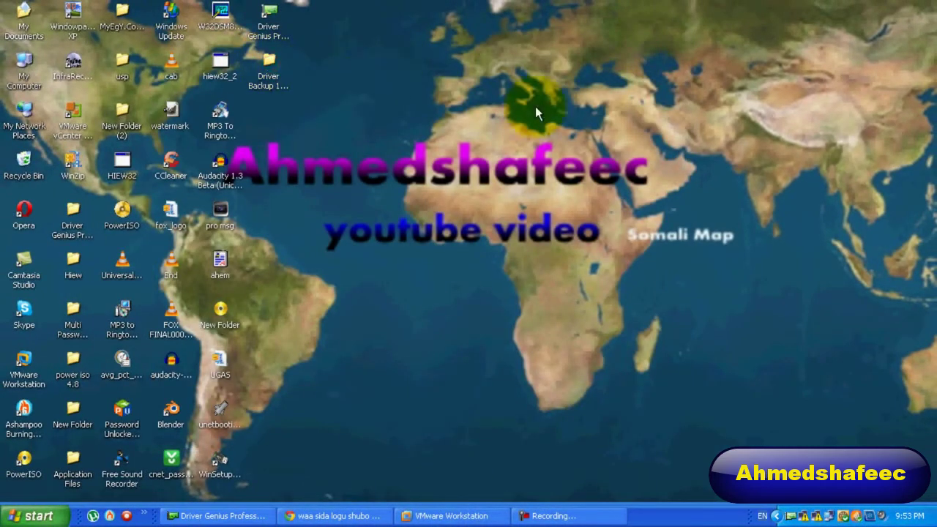
Move the new Driver Backup folder to an open area of the desktop and inspect its contents and size.
left_click_drag(536, 109, 508, 110)
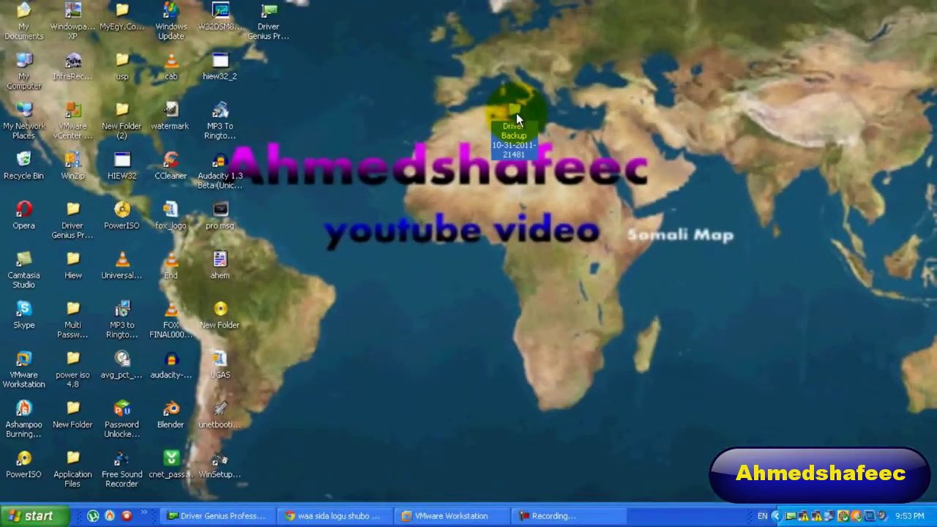
double_click(489, 115)
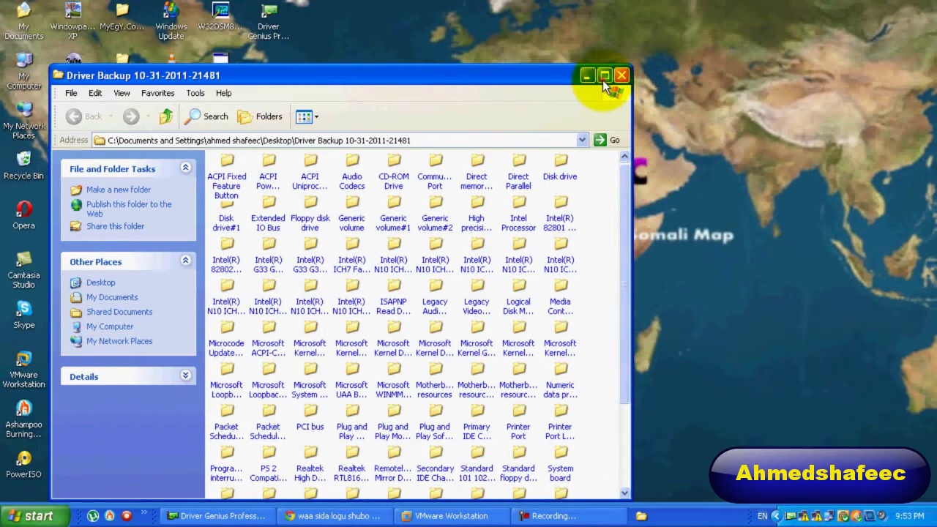
left_click(602, 77)
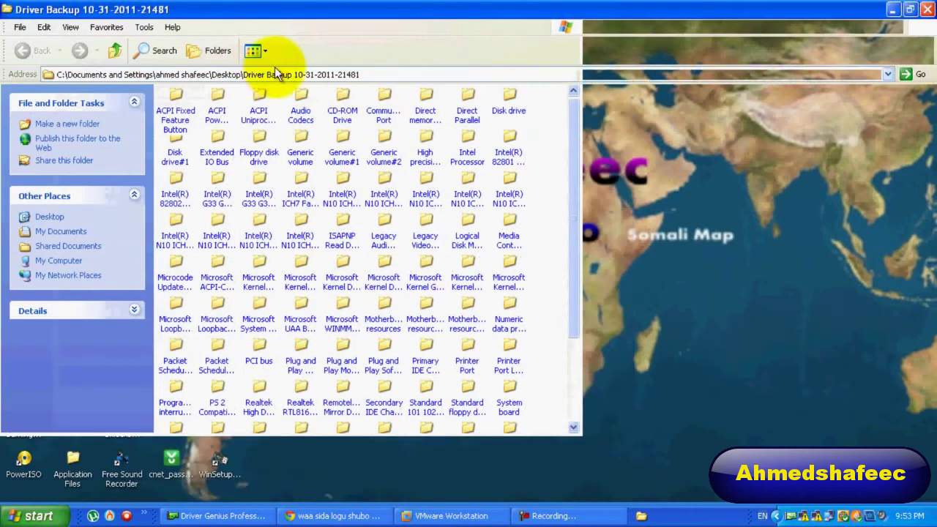
key("super+d")
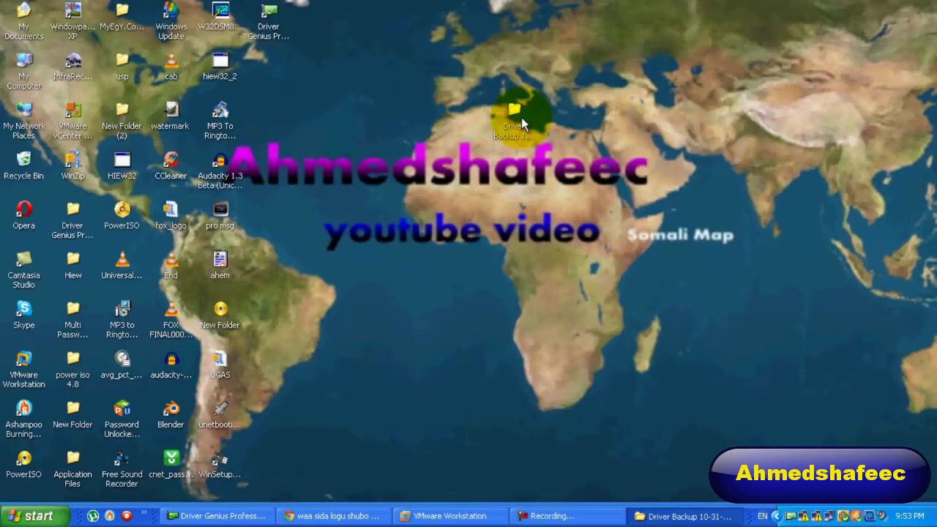
left_click(502, 130)
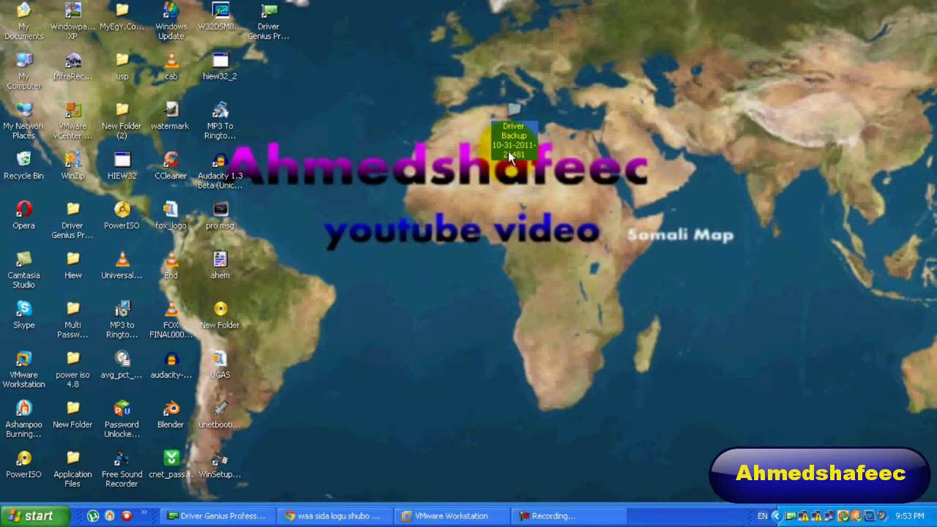
mouse_move(518, 151)
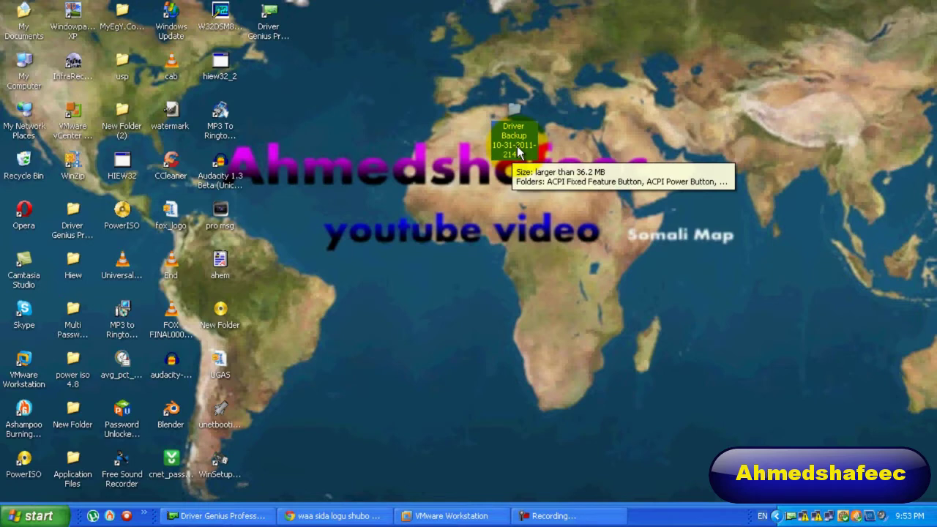
Switch to VMware Workstation and start a new Typical virtual machine, choosing to install the operating system later.
left_click(448, 179)
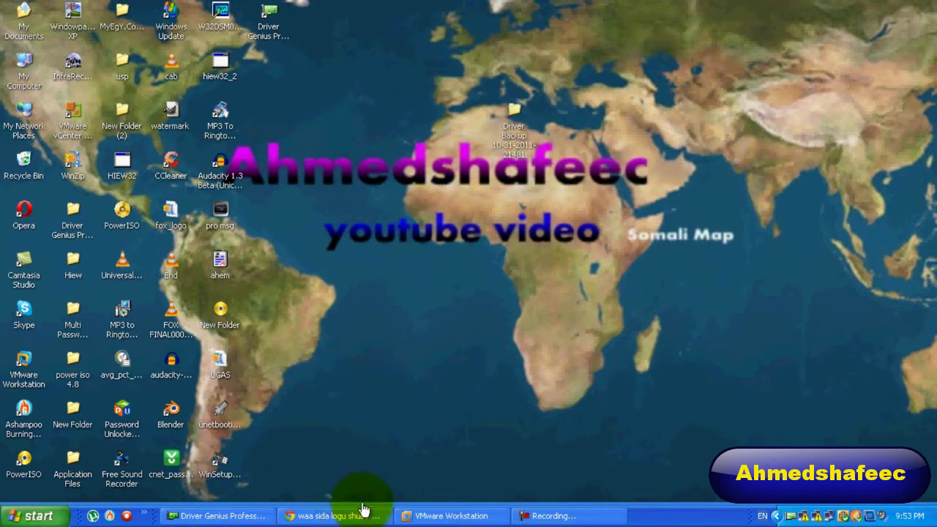
left_click(447, 517)
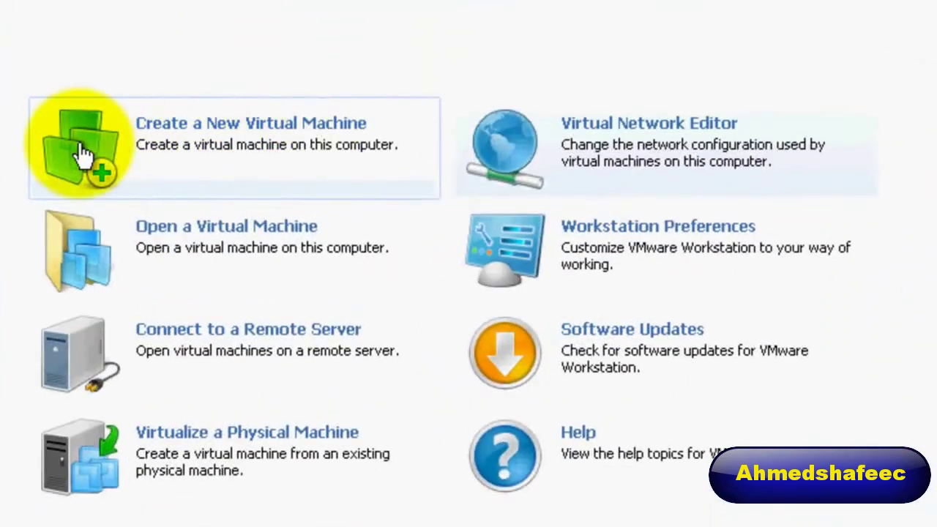
left_click(191, 210)
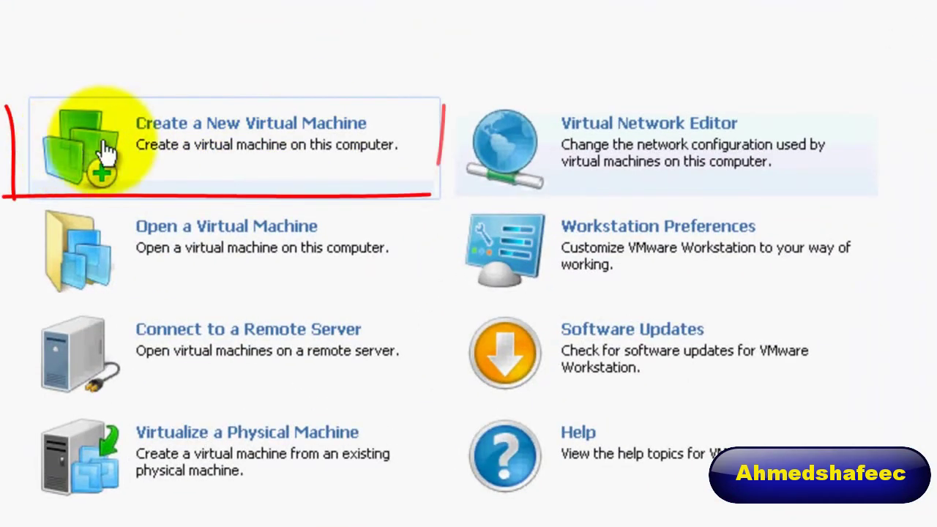
left_click(219, 139)
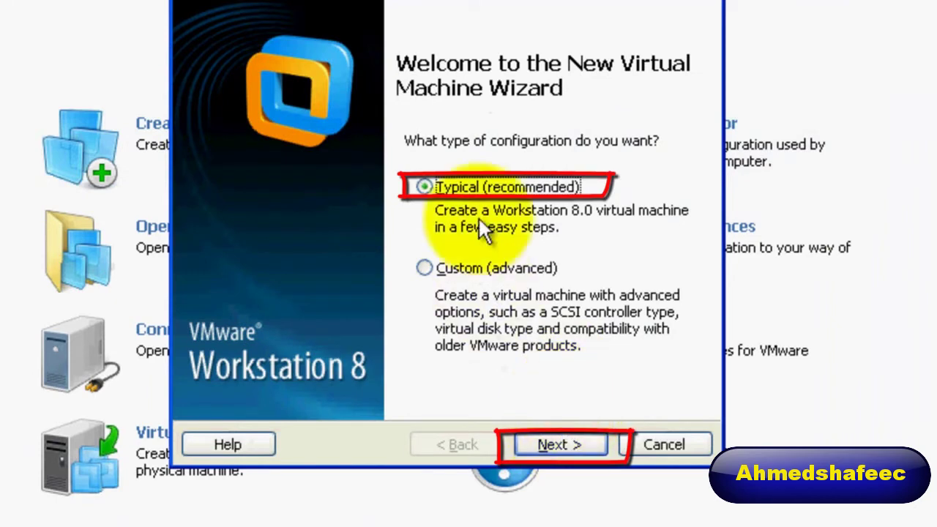
left_click(558, 444)
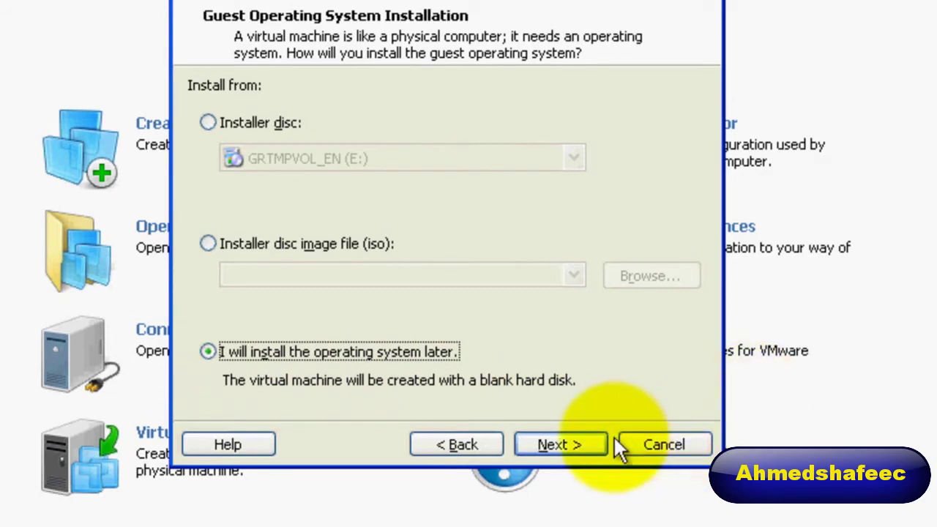
left_click(590, 443)
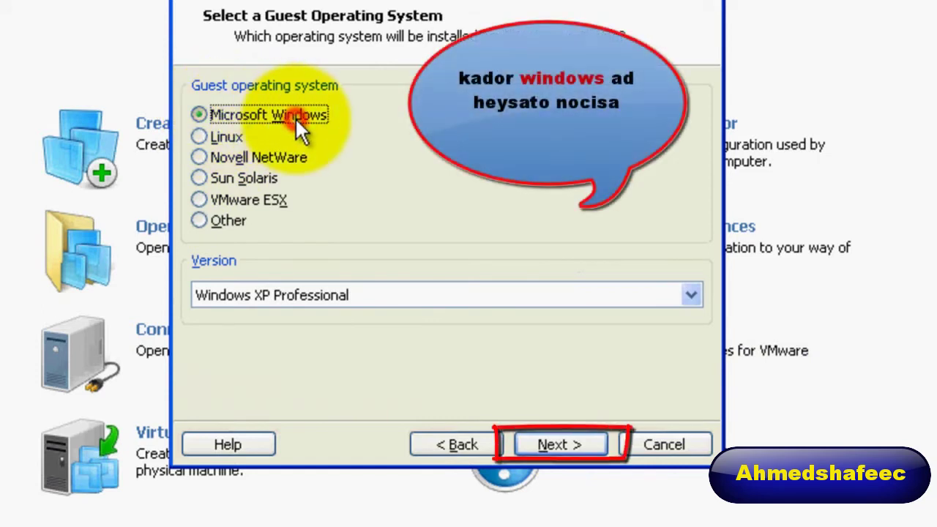
Set the guest operating system to Microsoft Windows, version Windows XP Professional.
left_click(387, 293)
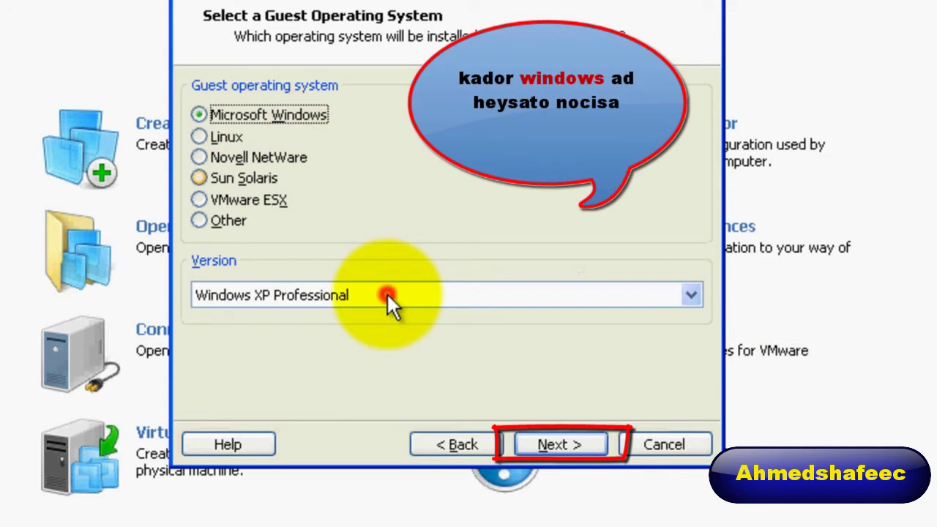
left_click(386, 293)
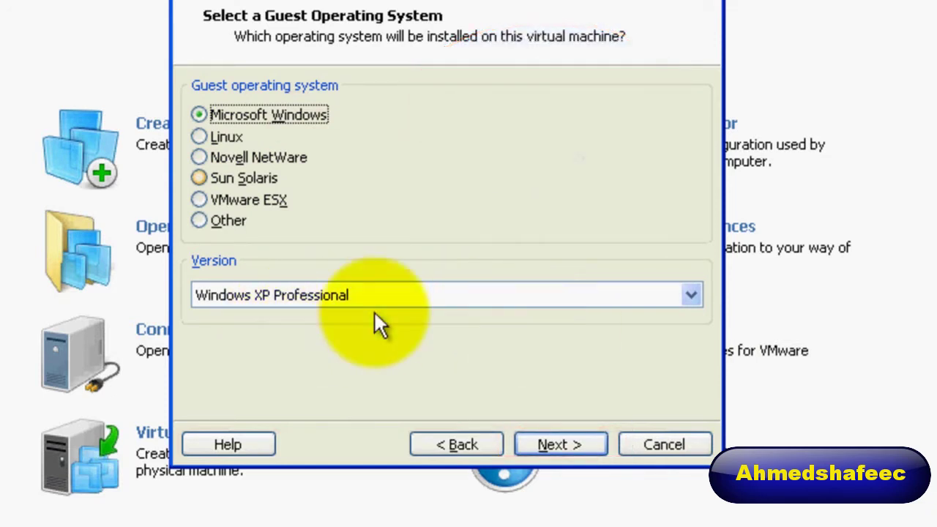
left_click(568, 443)
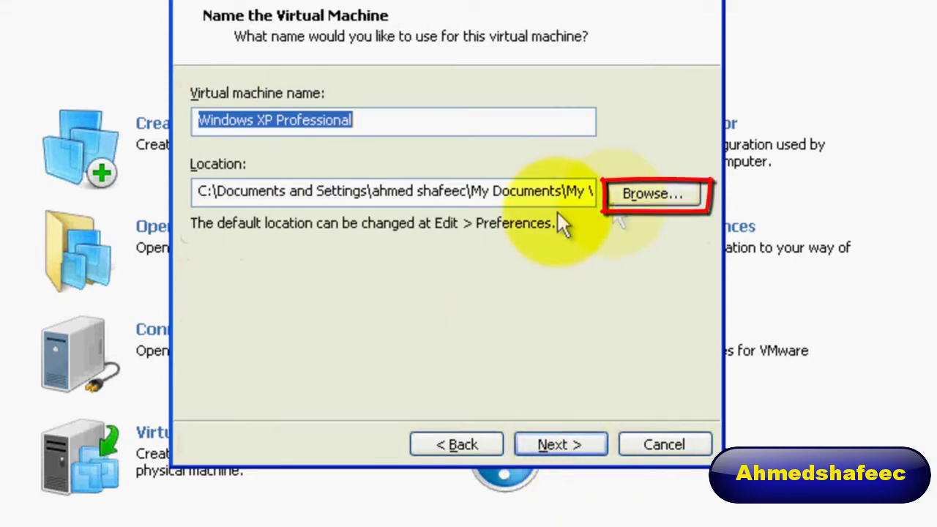
Choose the My Virtual Machines folder as the virtual machine's location and accept the name Windows XP Professional.
left_click(649, 195)
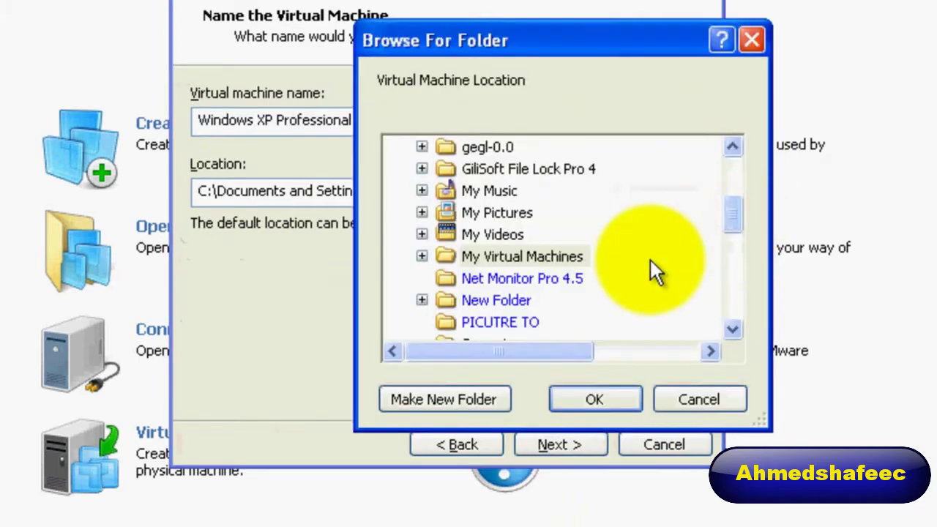
left_click(521, 257)
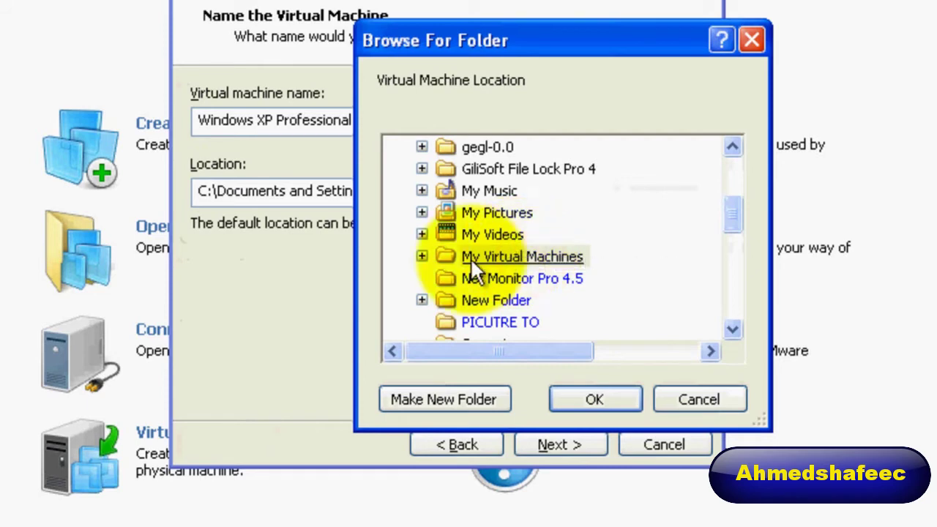
left_click(547, 256)
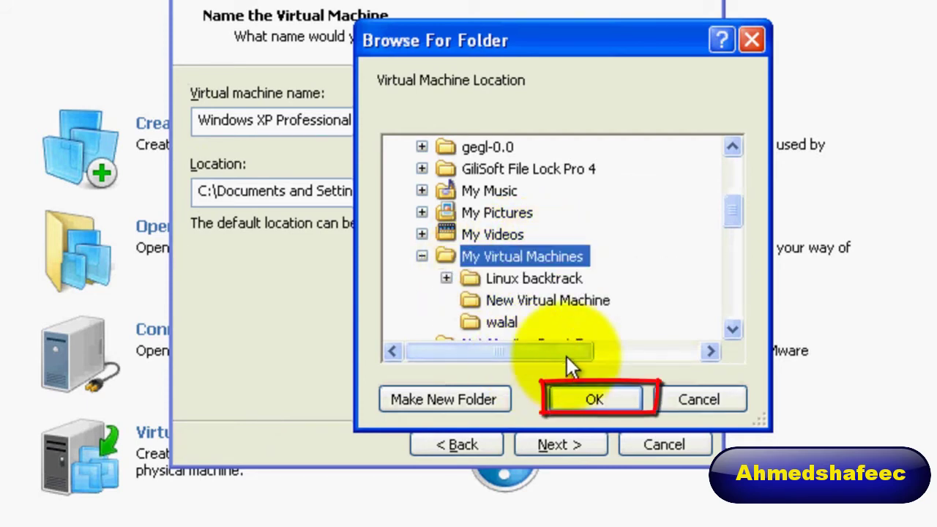
left_click(593, 399)
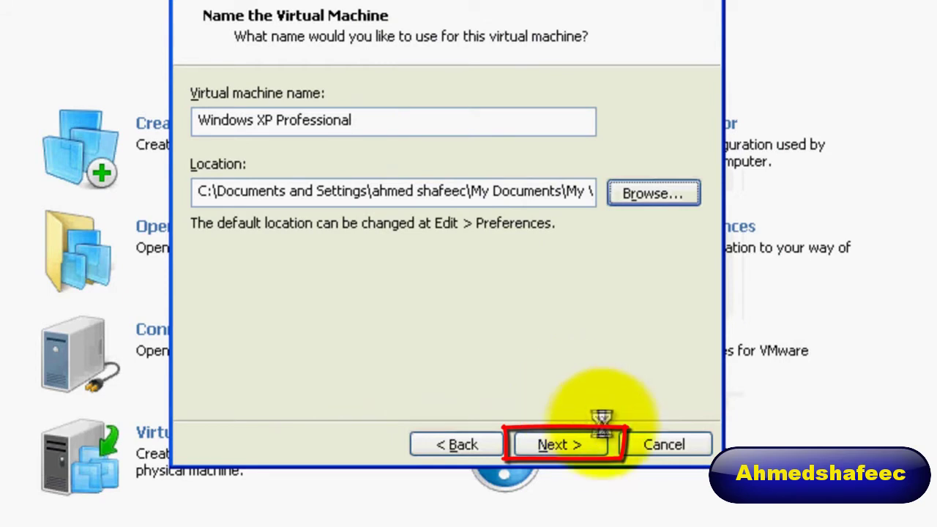
left_click(585, 444)
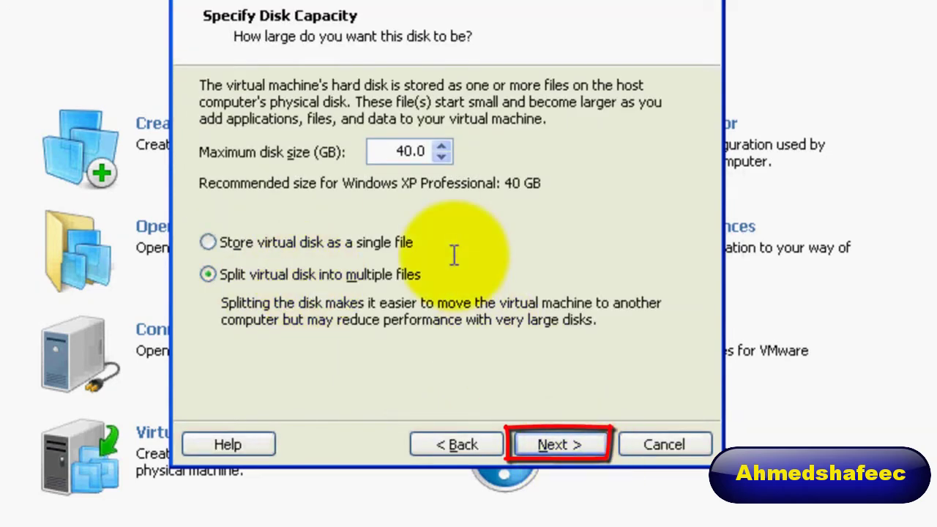
Set the maximum disk size to 25 GB, split into multiple files, and finish creating the virtual machine.
left_click(399, 148)
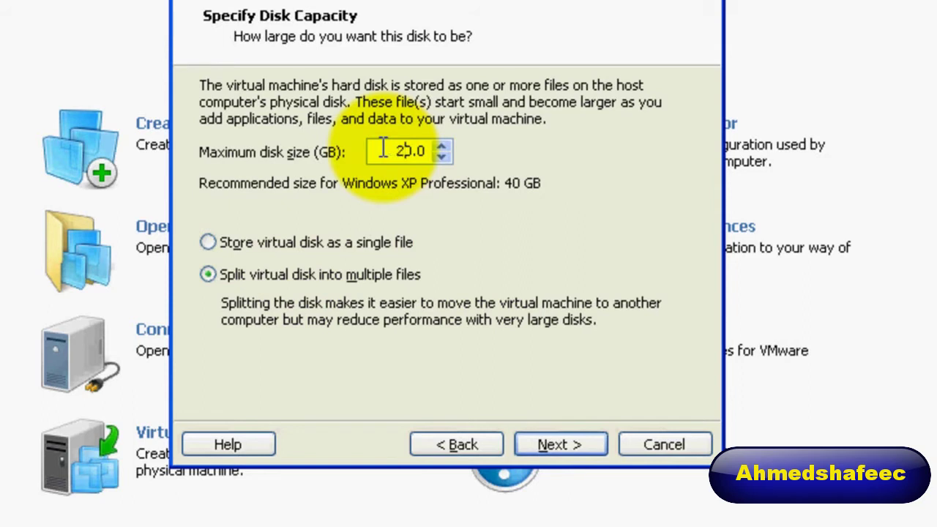
type("5")
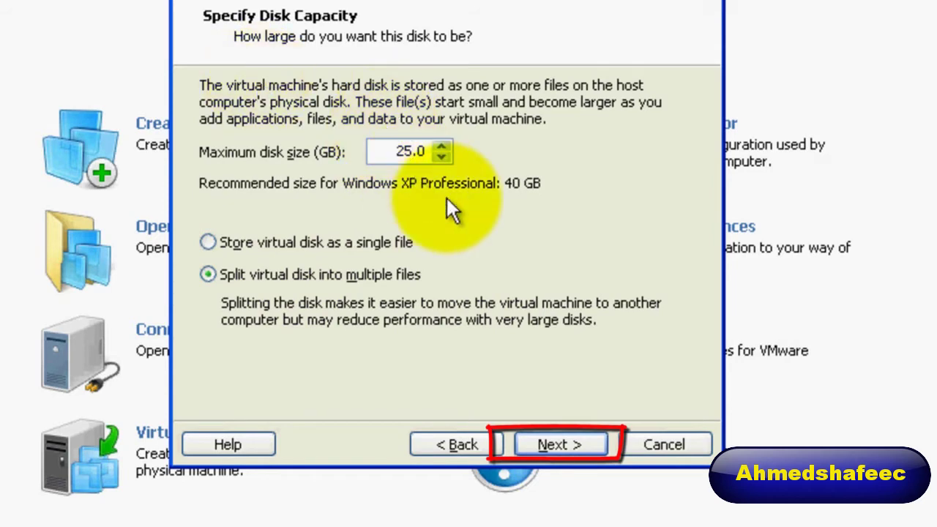
left_click(553, 242)
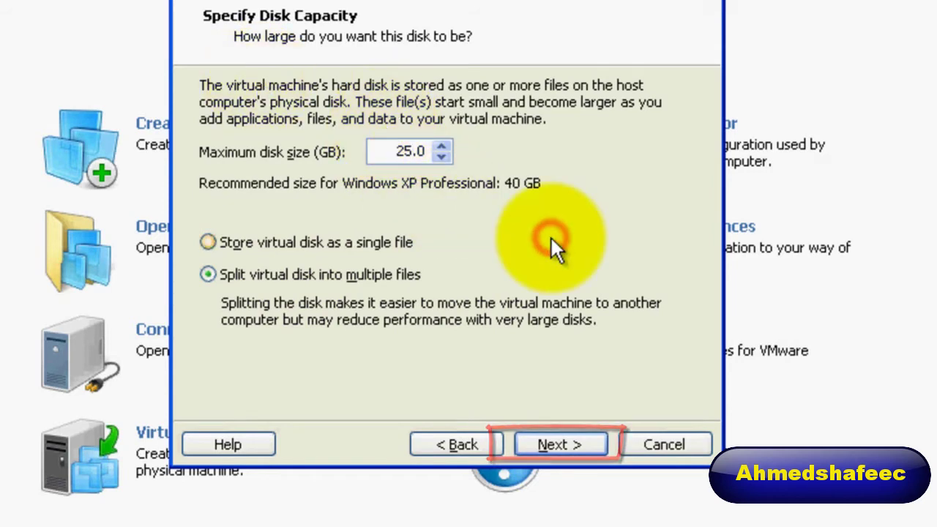
left_click(563, 445)
left_click(564, 448)
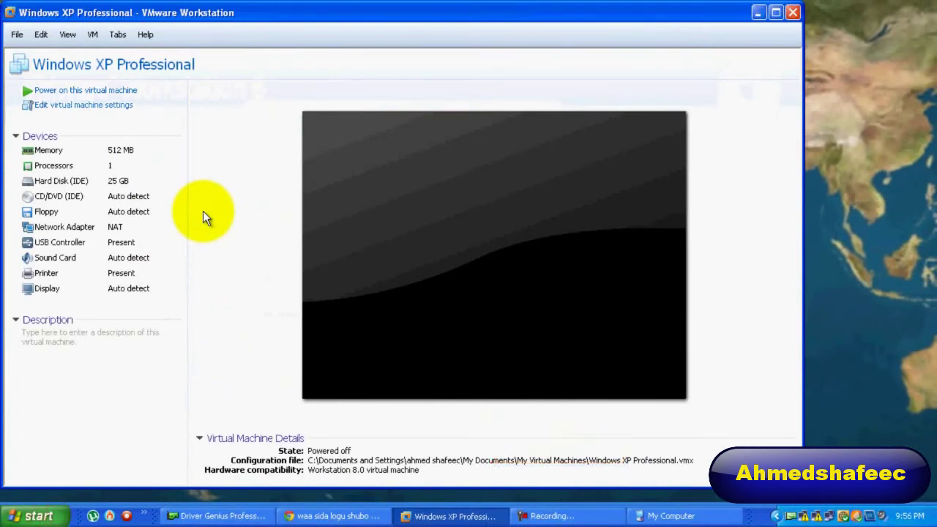
Inspect the GRTMPVOL_EN (E:) disc in My Computer to check that it holds the Windows XP setup, and close both windows.
left_click(670, 517)
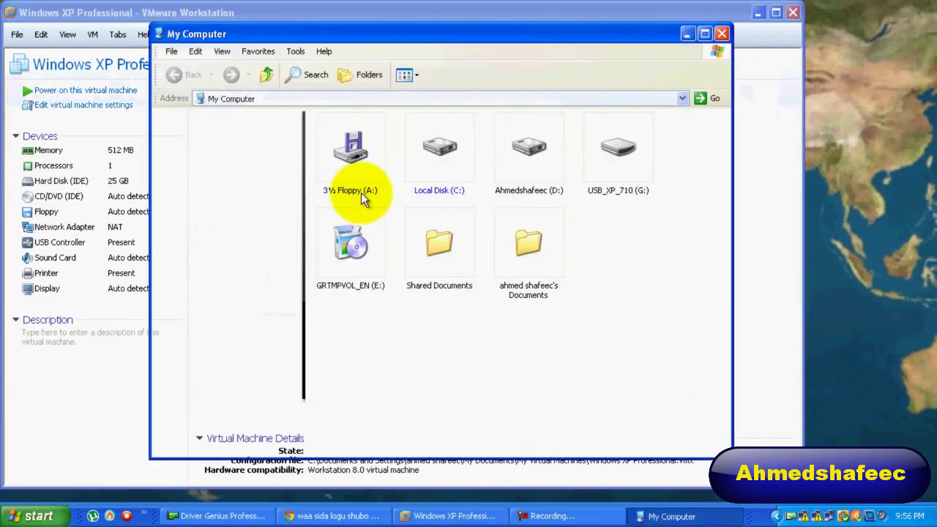
left_click(368, 260)
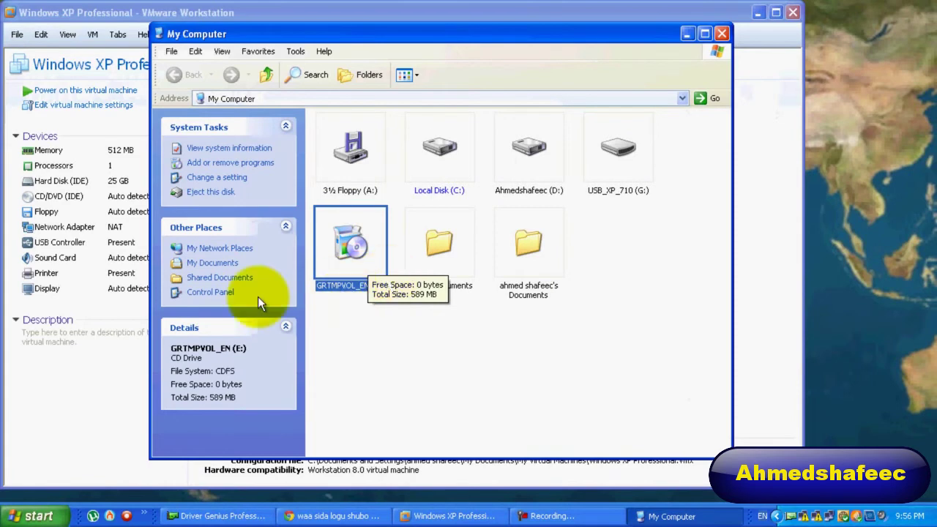
left_click(351, 247)
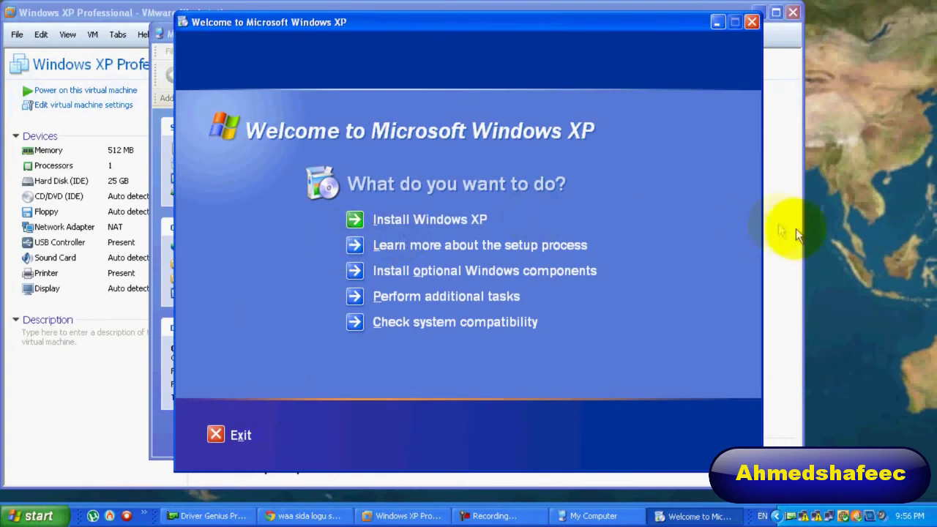
left_click(754, 22)
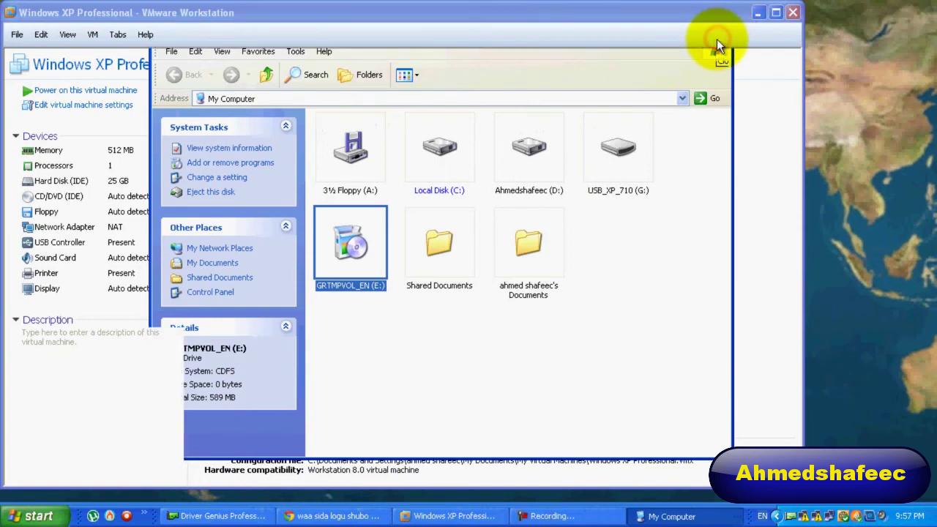
left_click(721, 34)
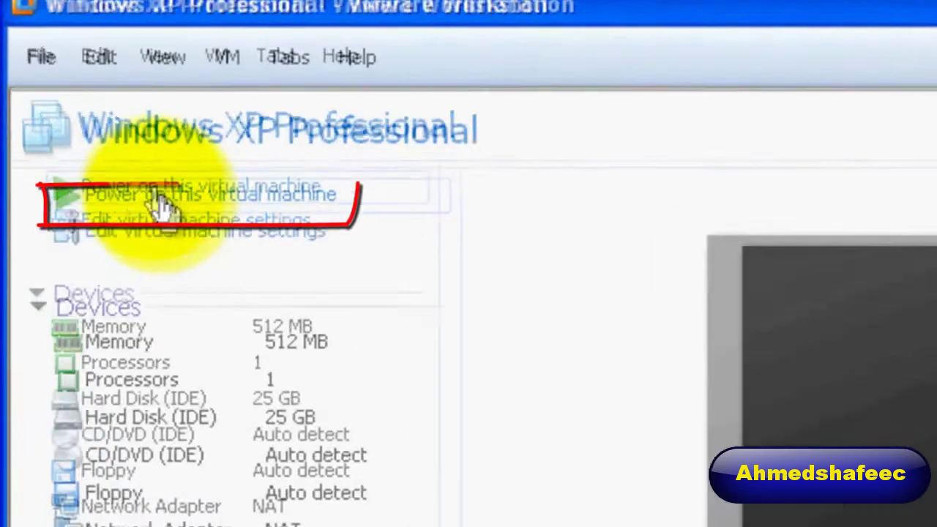
Power on the virtual machine and move CD-ROM Drive to the first position in the BIOS boot order.
left_click(76, 104)
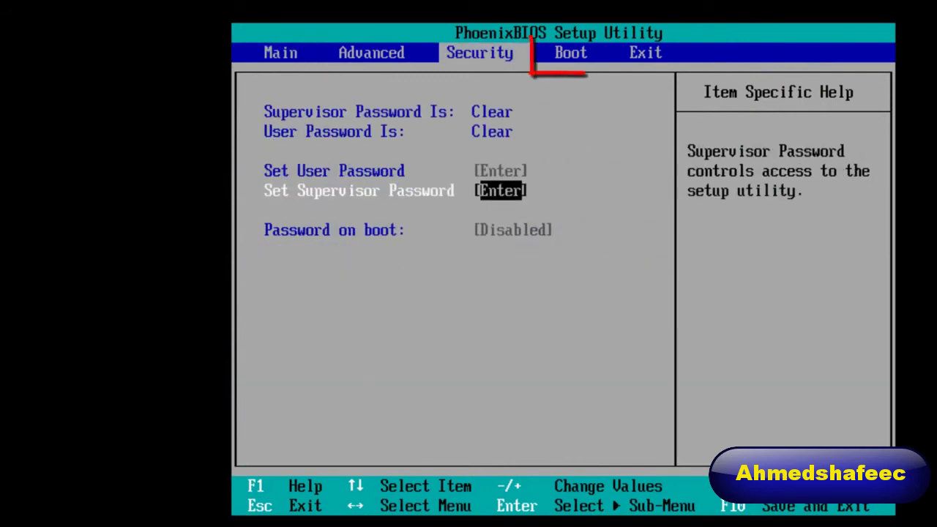
key("Right")
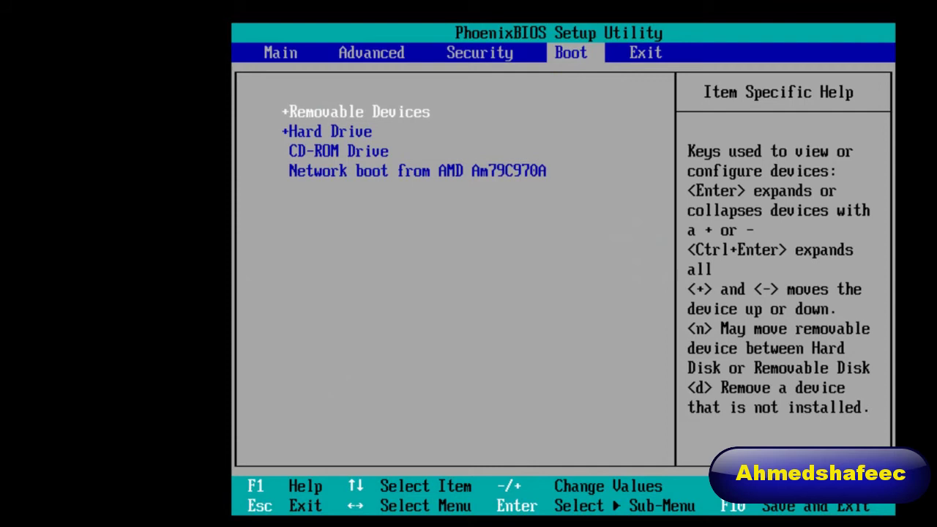
key("Down")
key("Down")
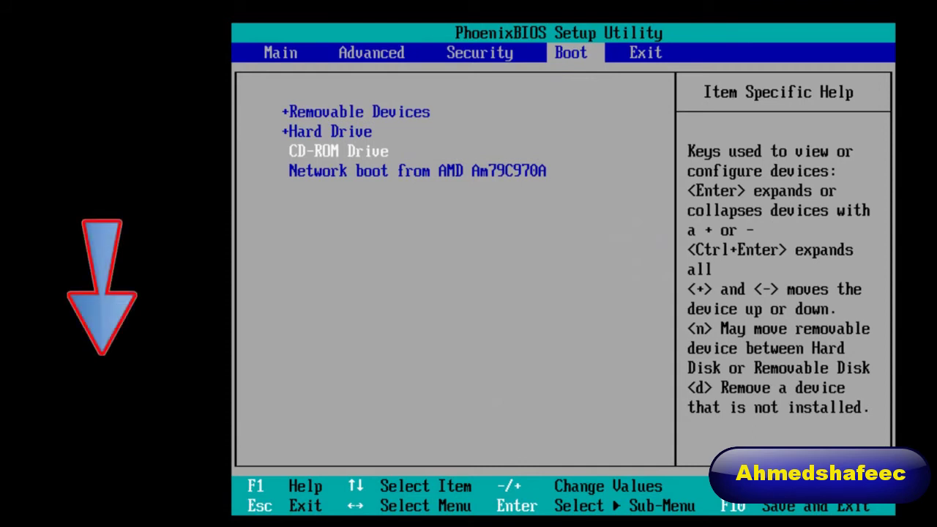
key("plus")
key("plus")
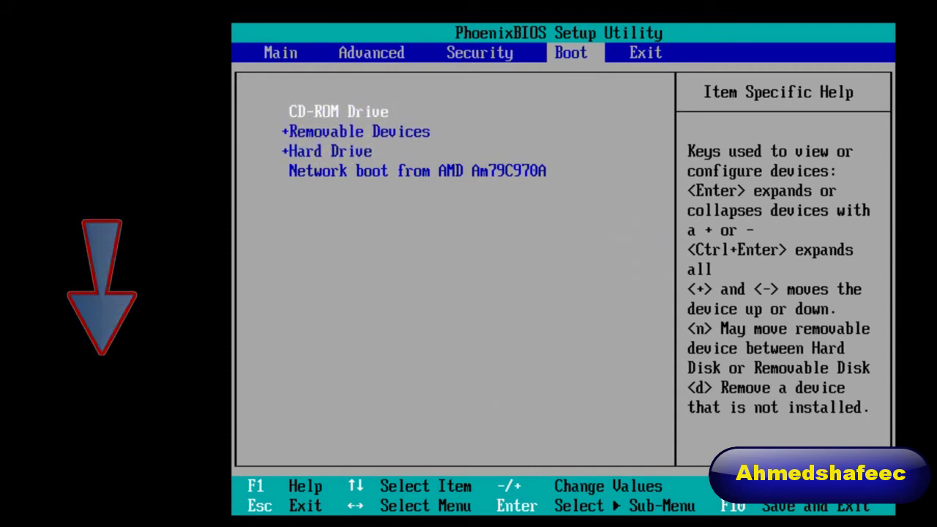